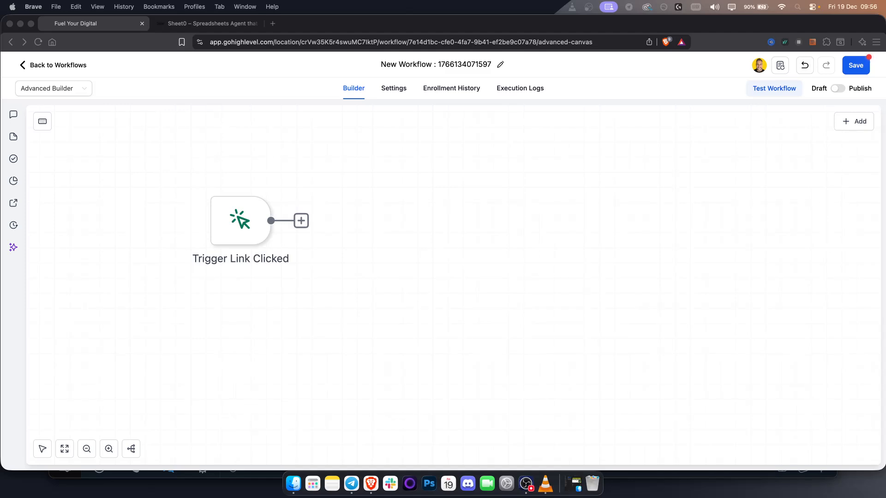
{"action": "left_click_drag", "start_coordinate": [243, 225], "coordinate": [281, 247]}
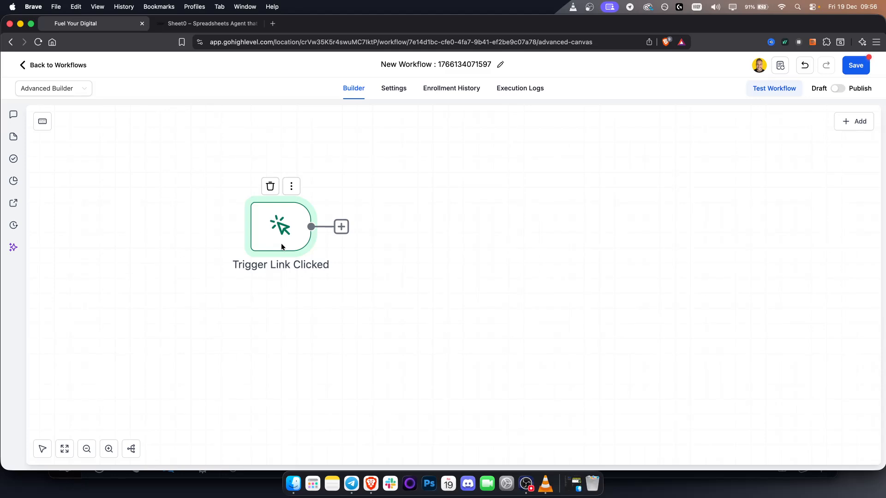
{"action": "mouse_move", "coordinate": [277, 230]}
{"action": "left_mouse_down"}
{"action": "mouse_move", "coordinate": [235, 231]}
{"action": "mouse_move", "coordinate": [277, 222]}
{"action": "mouse_move", "coordinate": [275, 236]}
{"action": "mouse_move", "coordinate": [267, 234]}
{"action": "left_mouse_up"}
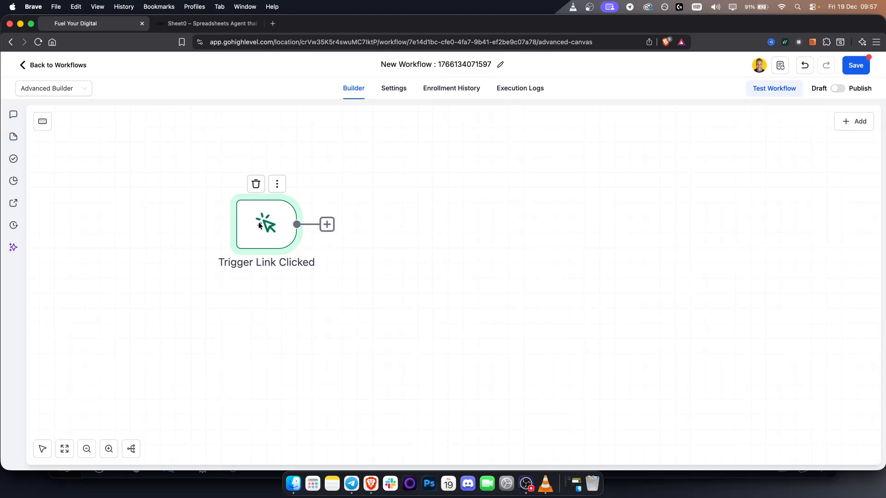
{"action": "scroll", "coordinate": [259, 225], "scroll_direction": "right", "scroll_amount": 2}
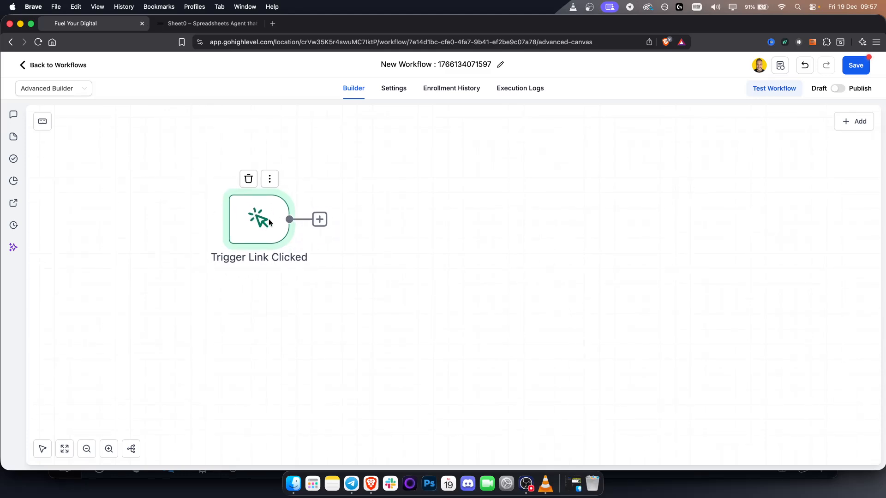
{"action": "scroll", "coordinate": [259, 235], "scroll_direction": "left", "scroll_amount": 2}
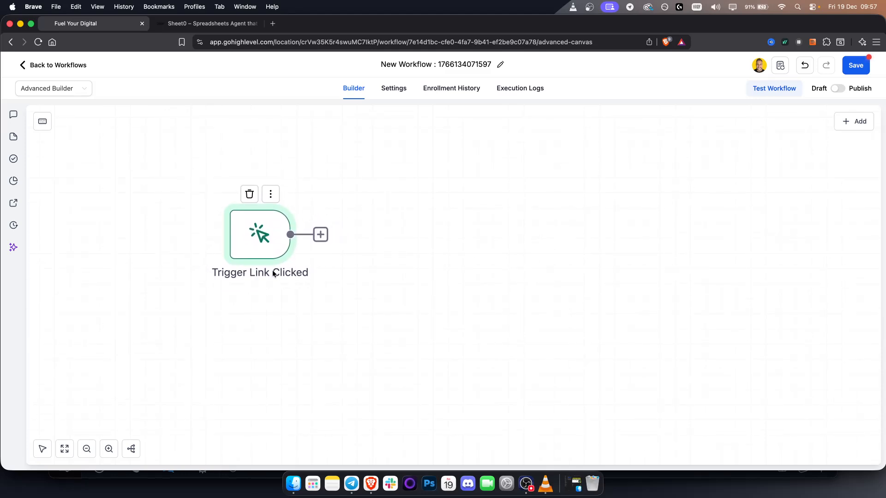
Step: Start a Send Internal Notification action after the Trigger Link Clicked trigger and view its available notification types
{"action": "left_click", "coordinate": [321, 234]}
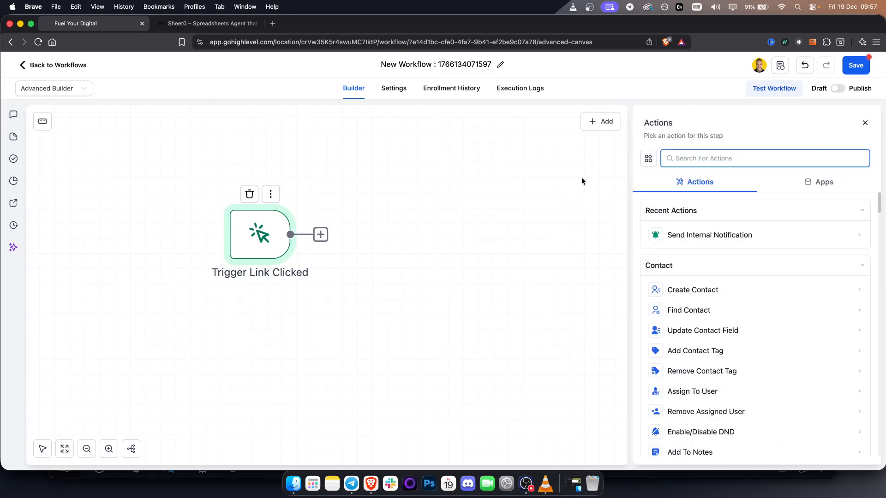
{"action": "left_click", "coordinate": [692, 235]}
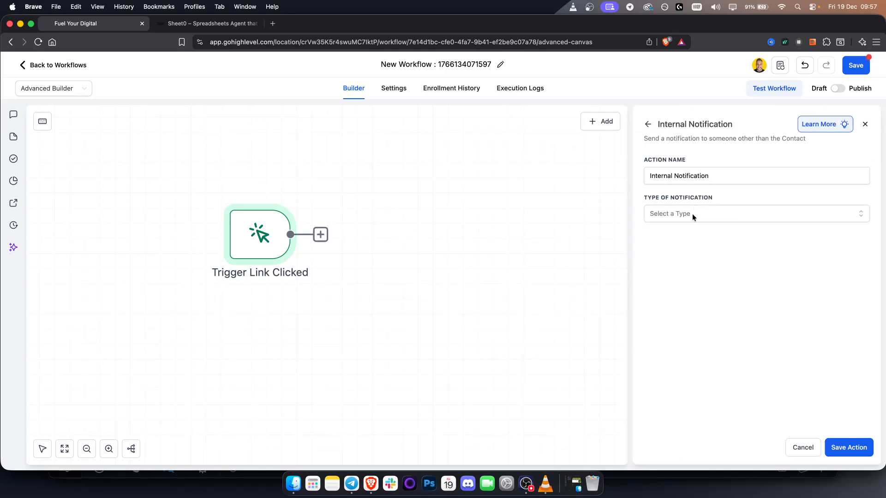
{"action": "left_click", "coordinate": [691, 215]}
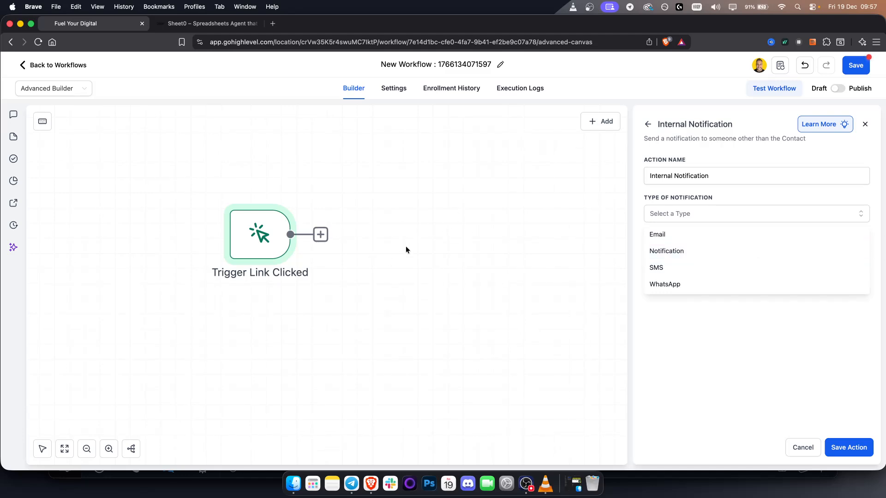
{"action": "left_click_drag", "start_coordinate": [254, 239], "coordinate": [305, 239]}
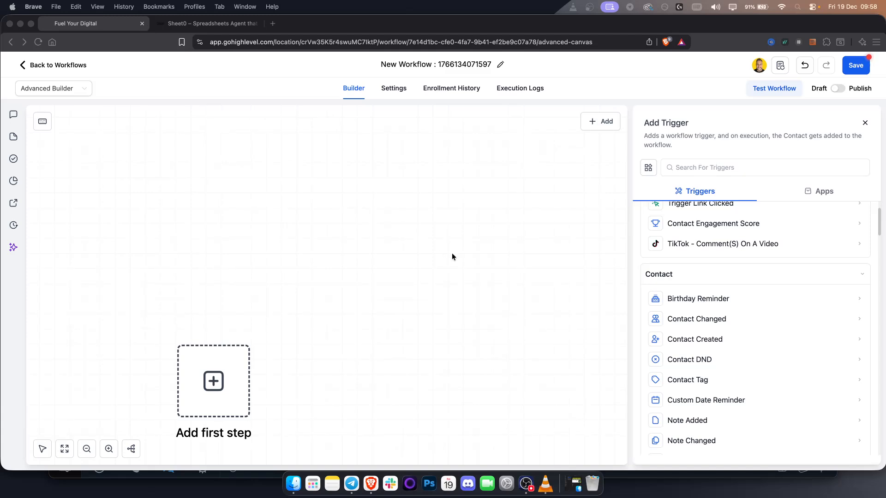
Step: Add a Scheduler trigger with the interval set to Hourly and Every set to 1, and save it
{"action": "scroll", "coordinate": [679, 267], "scroll_direction": "up", "scroll_amount": 2}
{"action": "left_click", "coordinate": [690, 245]}
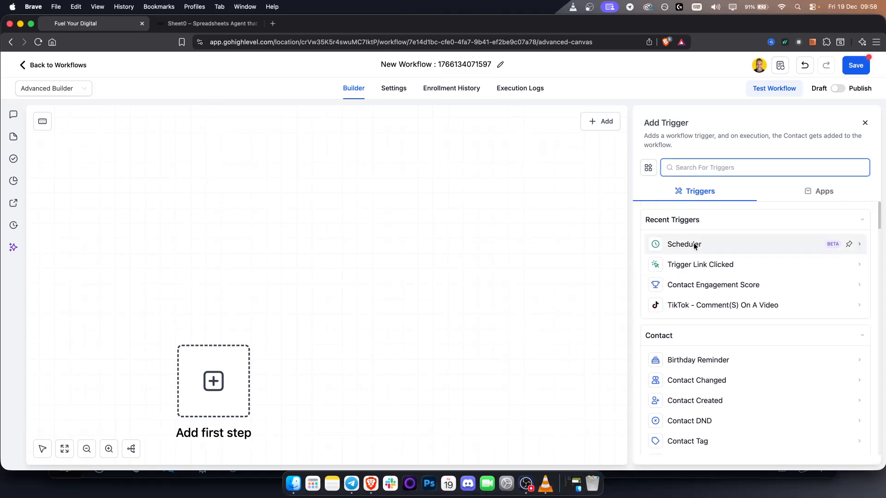
{"action": "left_click", "coordinate": [694, 245]}
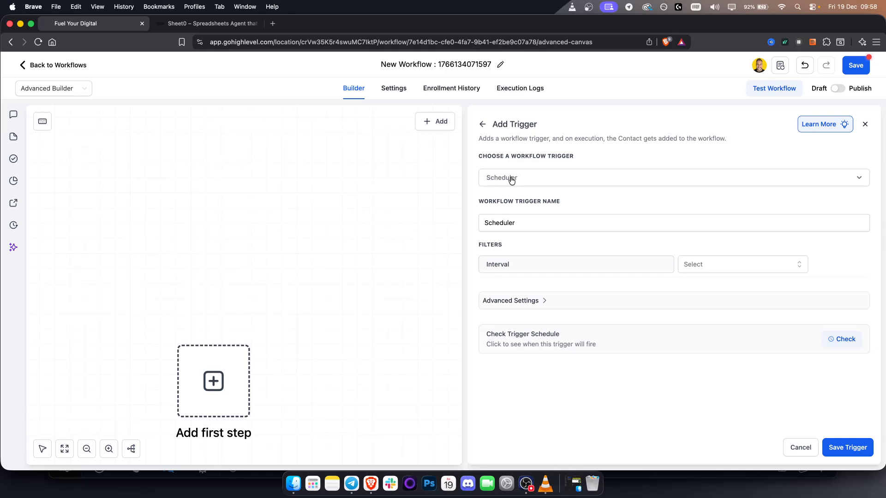
{"action": "left_click", "coordinate": [719, 267]}
{"action": "left_click", "coordinate": [702, 307]}
{"action": "left_click", "coordinate": [706, 291]}
{"action": "type", "text": "1"}
{"action": "left_click", "coordinate": [830, 287]}
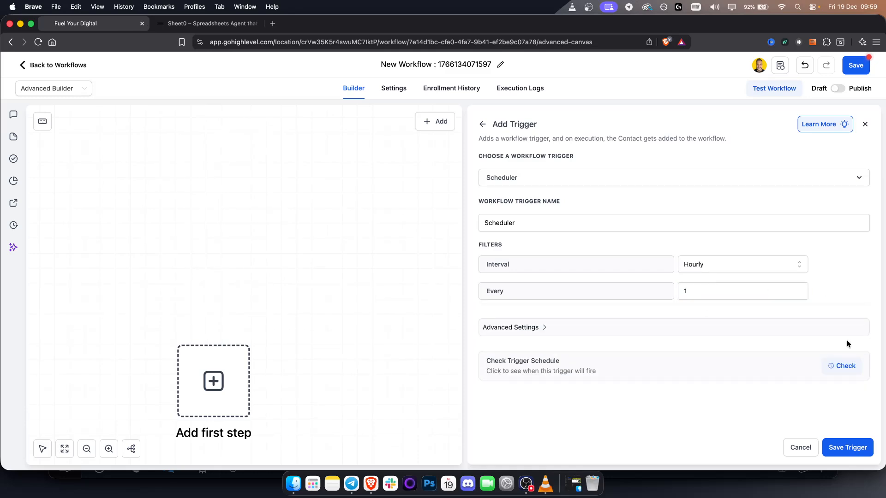
{"action": "left_click", "coordinate": [847, 448]}
Step: Reposition the Scheduler trigger on the canvas and review its saved settings without changing them
{"action": "left_click", "coordinate": [302, 226]}
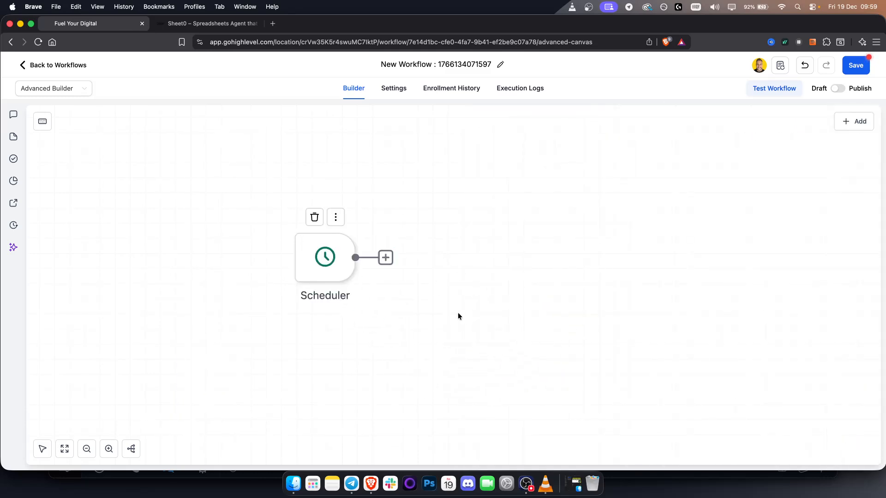
{"action": "left_click_drag", "start_coordinate": [337, 263], "coordinate": [289, 270]}
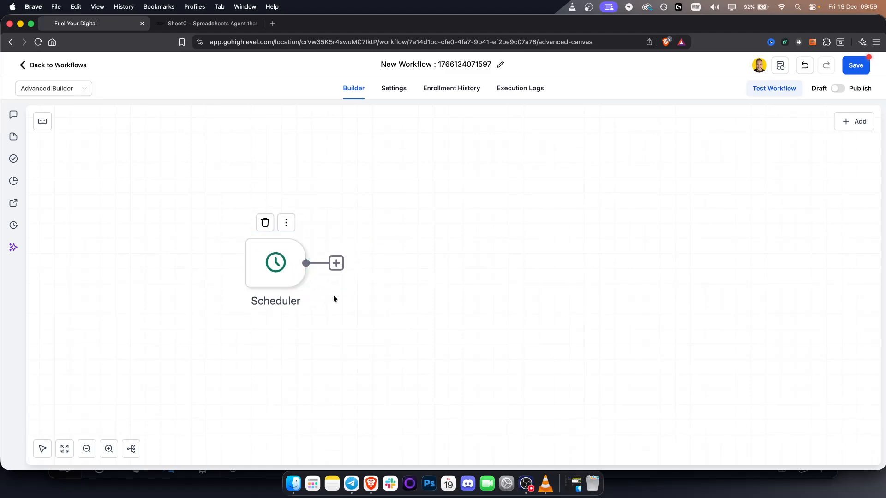
{"action": "left_click", "coordinate": [267, 266]}
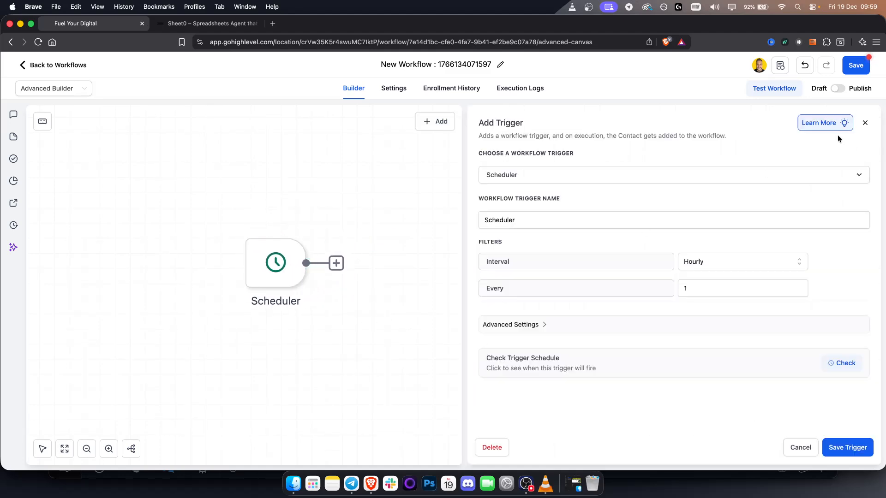
{"action": "left_click", "coordinate": [864, 123]}
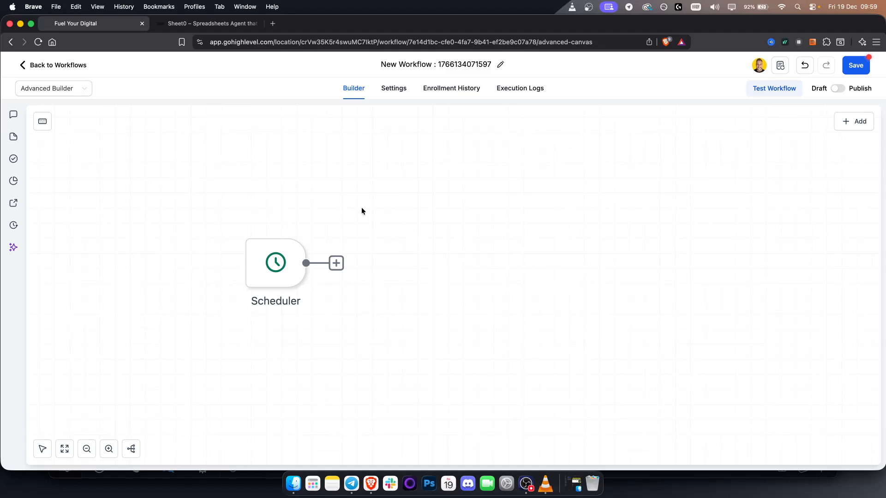
Step: Browse the actions that can follow the Scheduler trigger
{"action": "left_click", "coordinate": [335, 262]}
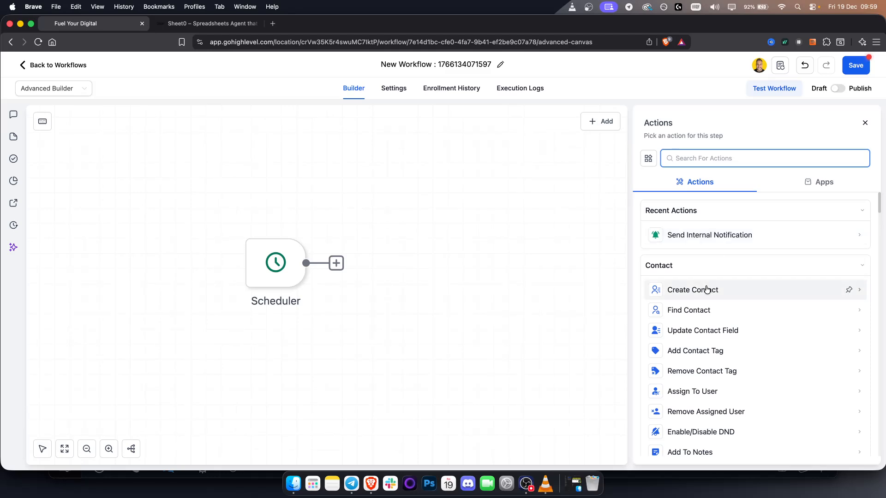
{"action": "scroll", "coordinate": [706, 290], "scroll_direction": "down", "scroll_amount": 3}
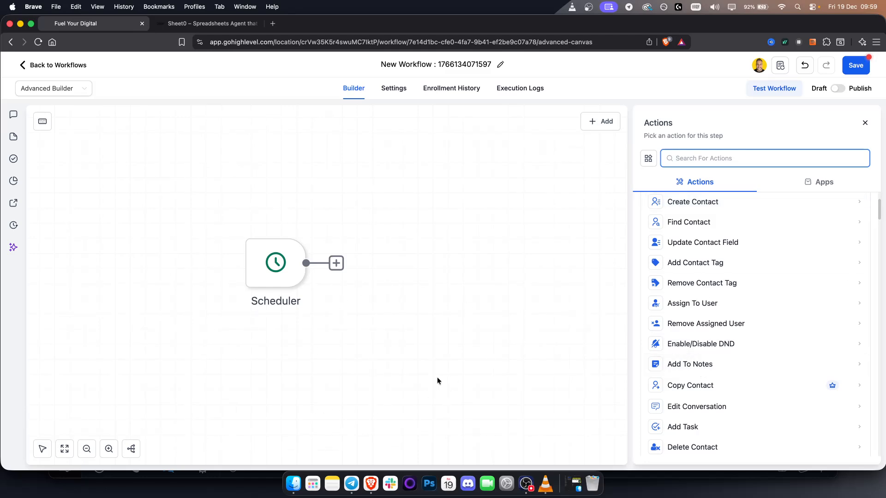
{"action": "scroll", "coordinate": [784, 346], "scroll_direction": "down", "scroll_amount": 6}
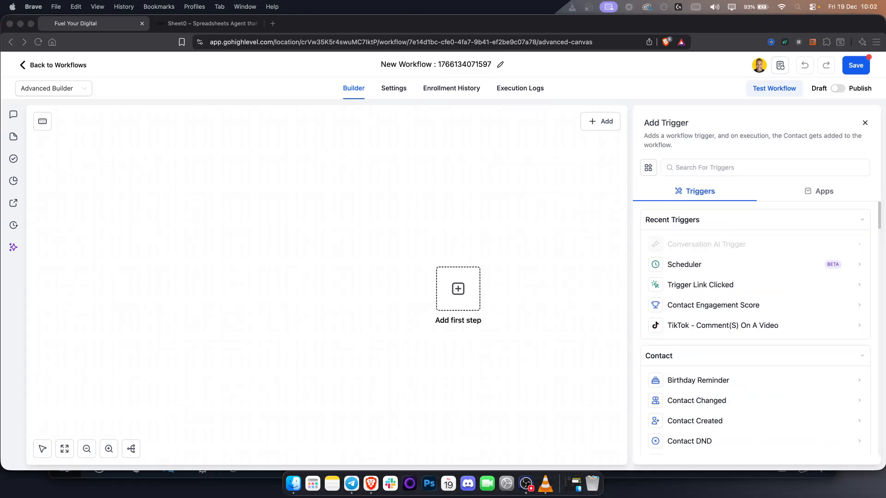
Step: Search the triggers for "video" and choose Video Tracking as the workflow trigger
{"action": "left_click", "coordinate": [697, 168]}
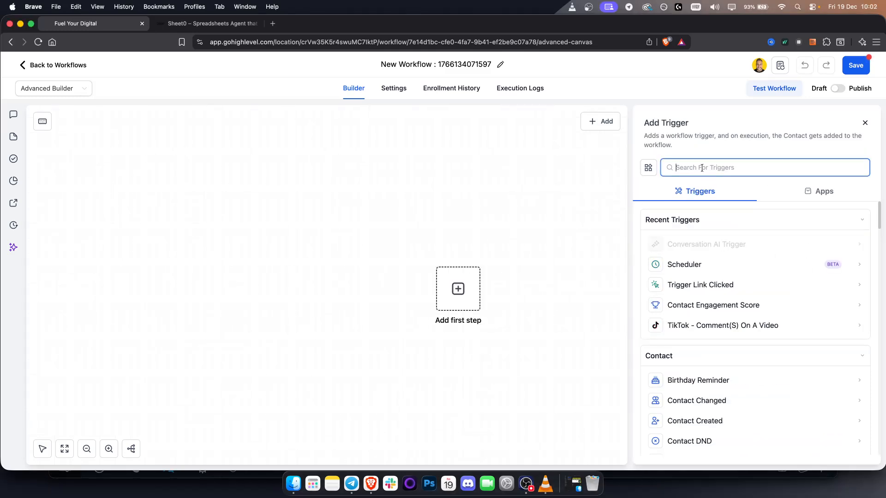
{"action": "type", "text": "video"}
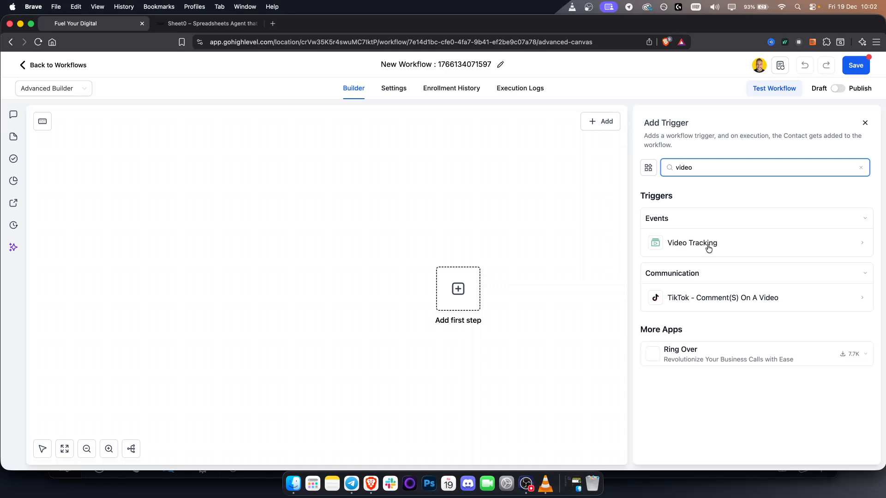
{"action": "left_click", "coordinate": [714, 249]}
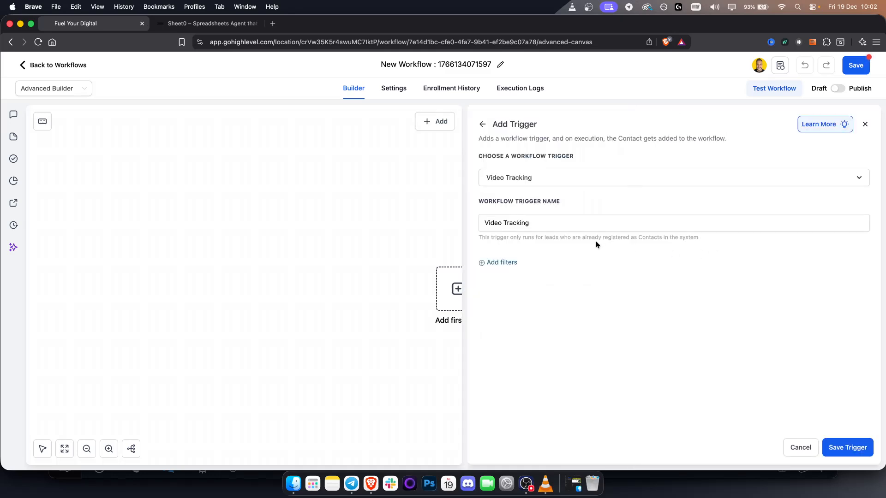
Step: Add a filter to the Video Tracking trigger requiring Video duration (%) Equal to 60
{"action": "left_click", "coordinate": [499, 266]}
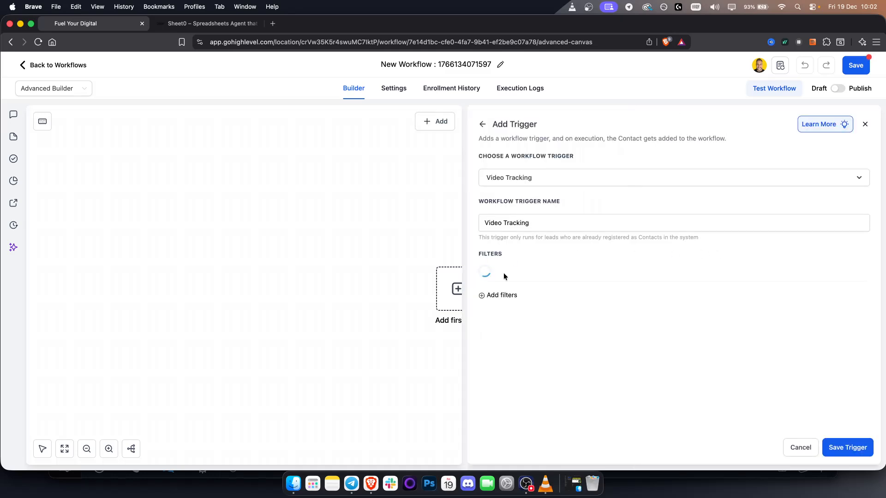
{"action": "left_click", "coordinate": [528, 274]}
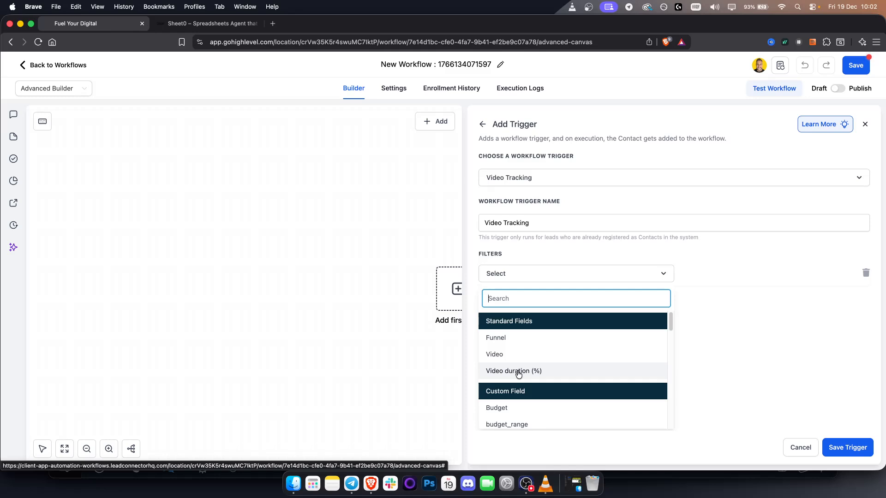
{"action": "left_click", "coordinate": [533, 373]}
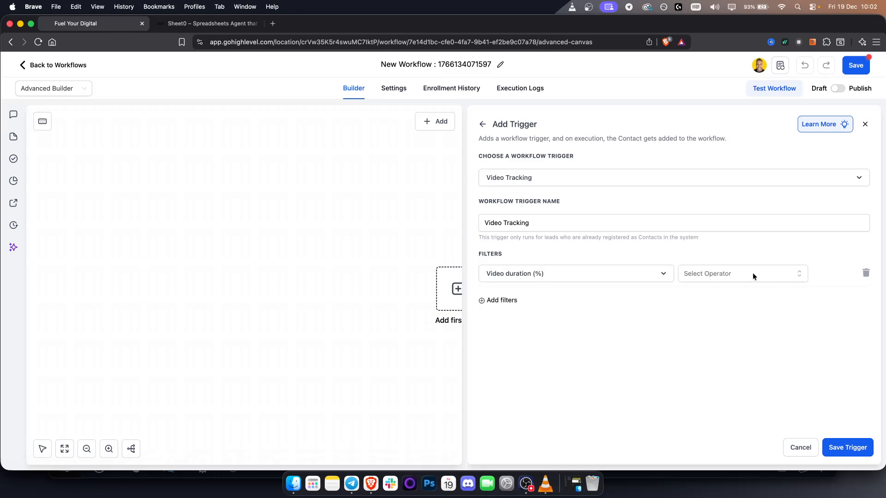
{"action": "left_click", "coordinate": [752, 273]}
{"action": "left_click", "coordinate": [742, 311]}
{"action": "left_click", "coordinate": [777, 277]}
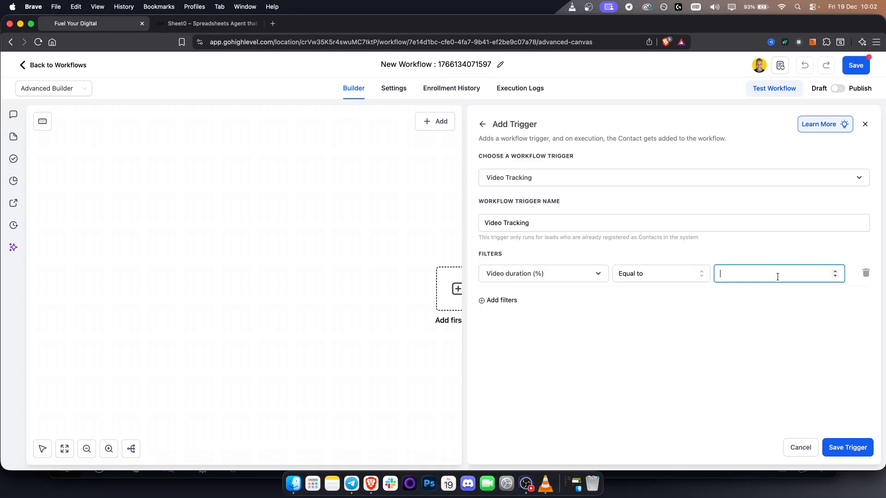
{"action": "type", "text": "60"}
{"action": "left_click", "coordinate": [794, 350]}
{"action": "left_click", "coordinate": [499, 300]}
{"action": "left_click", "coordinate": [547, 305]}
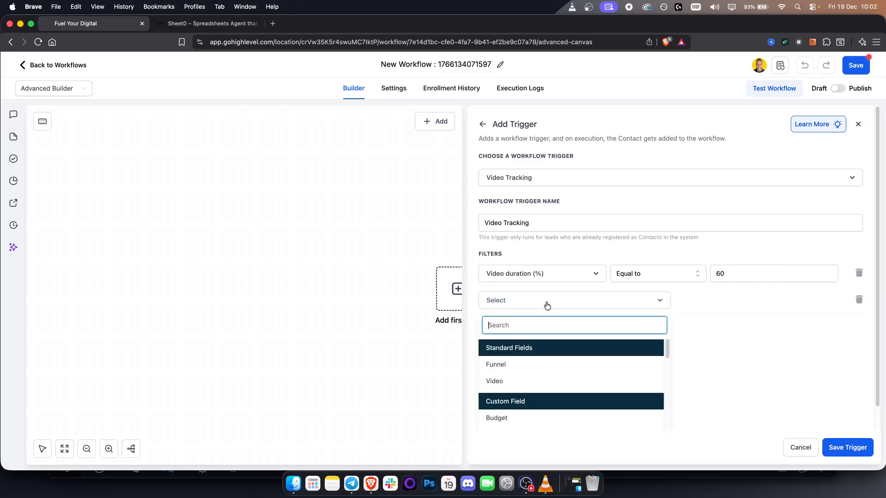
{"action": "left_click", "coordinate": [530, 377]}
{"action": "left_click", "coordinate": [718, 306]}
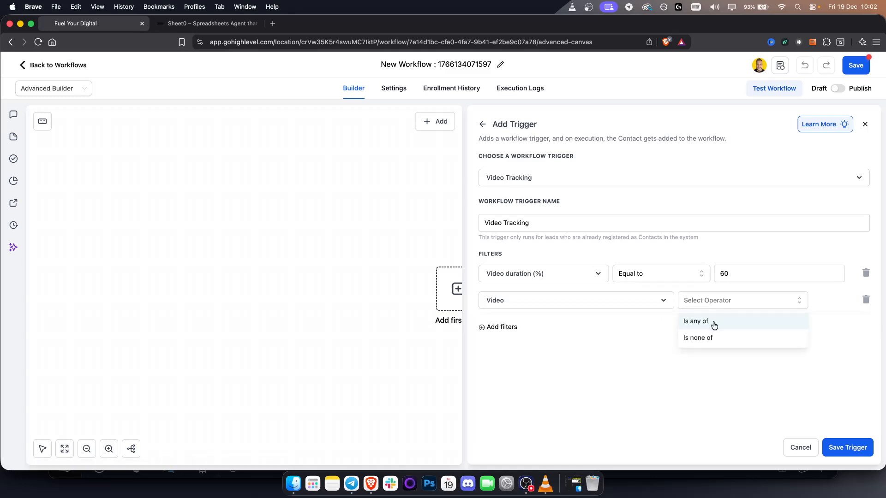
{"action": "left_click", "coordinate": [714, 321]}
{"action": "left_click", "coordinate": [805, 298]}
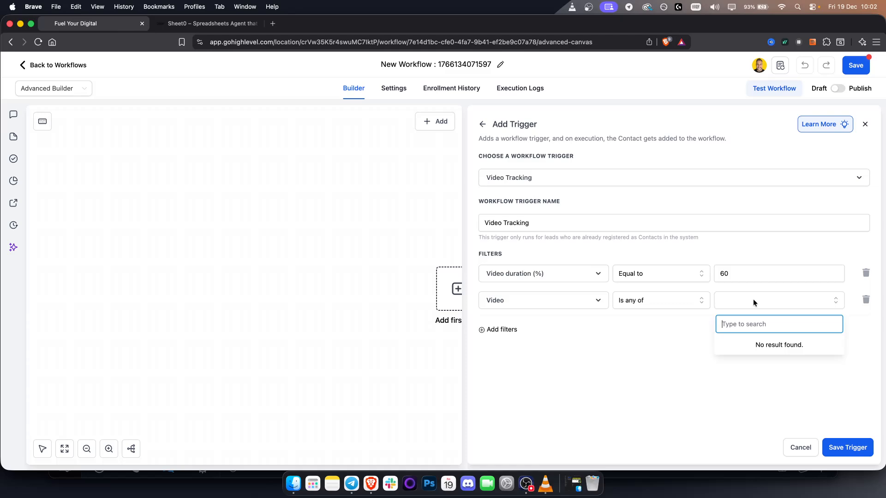
{"action": "left_click", "coordinate": [865, 299]}
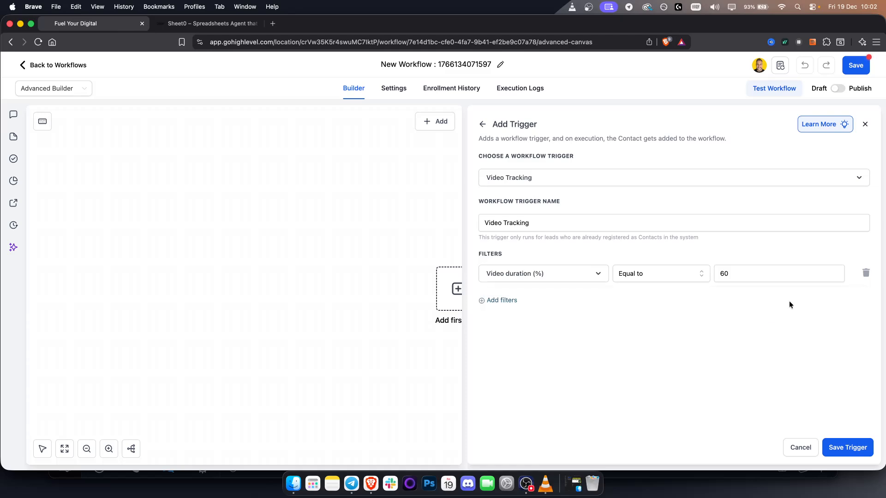
Step: Save the Video Tracking trigger to the workflow
{"action": "left_click", "coordinate": [825, 445]}
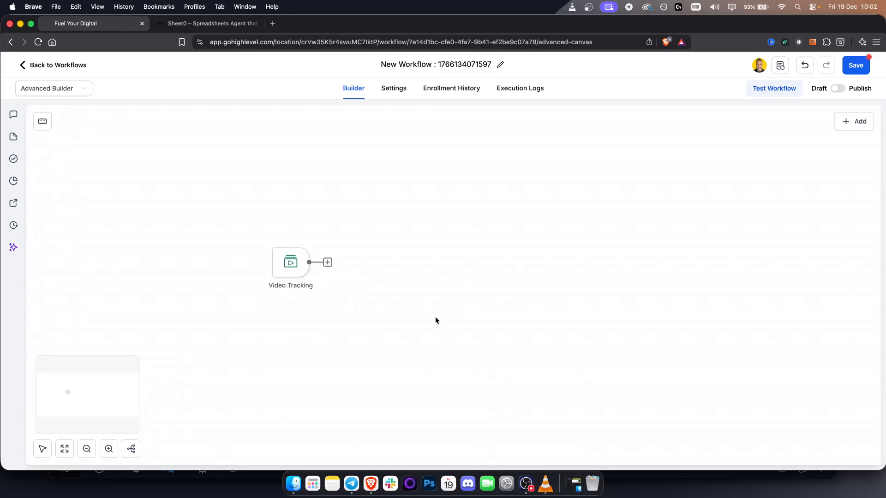
Step: Look at the Send Internal Notification action as a follow-up to Video Tracking, and close it without saving
{"action": "left_click", "coordinate": [327, 257]}
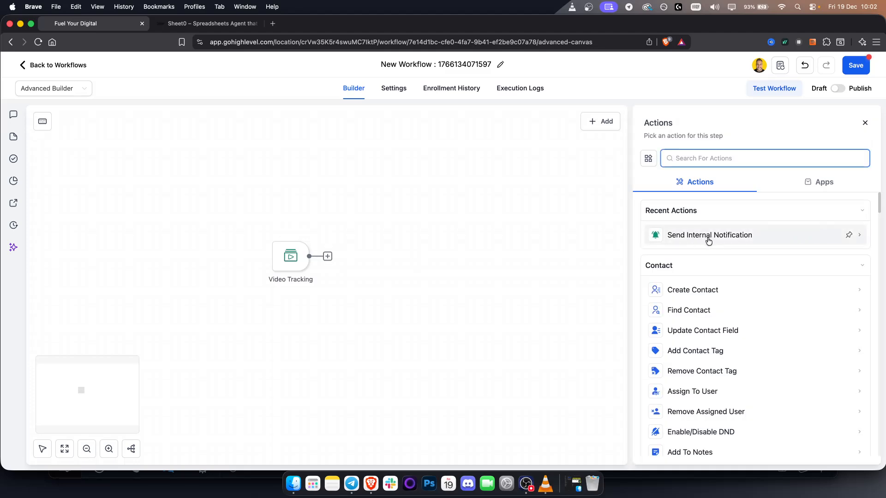
{"action": "mouse_move", "coordinate": [302, 272]}
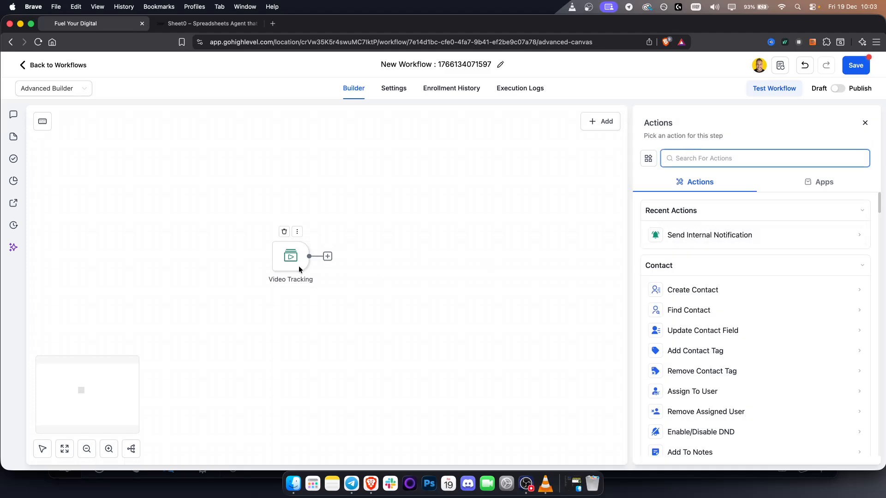
{"action": "left_click", "coordinate": [696, 237]}
{"action": "left_click", "coordinate": [690, 213]}
{"action": "left_click", "coordinate": [690, 213]}
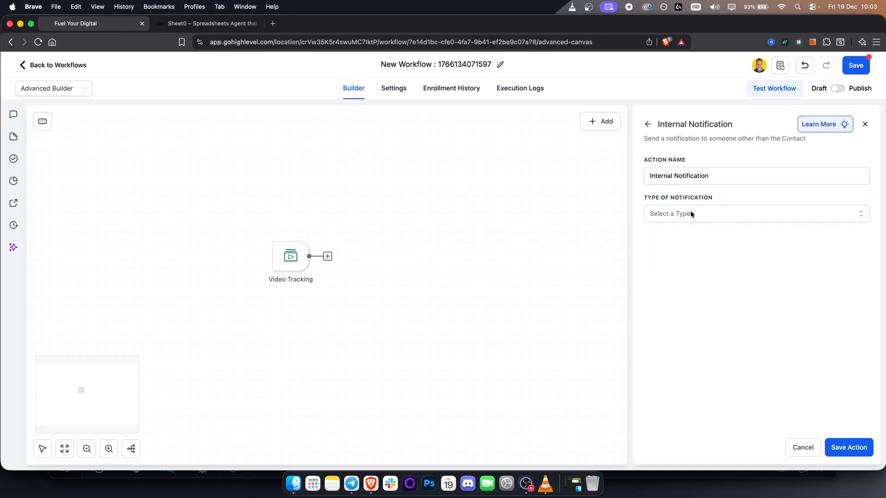
{"action": "left_click", "coordinate": [865, 124]}
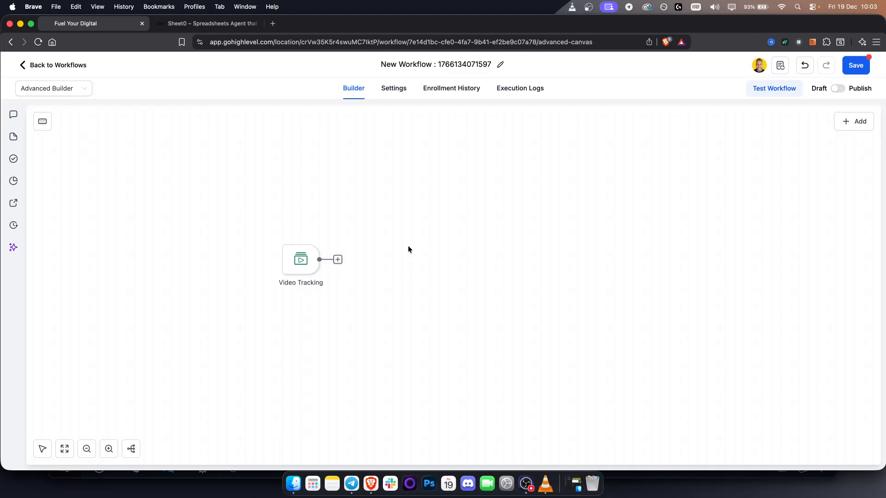
{"action": "left_click_drag", "start_coordinate": [290, 269], "coordinate": [316, 269]}
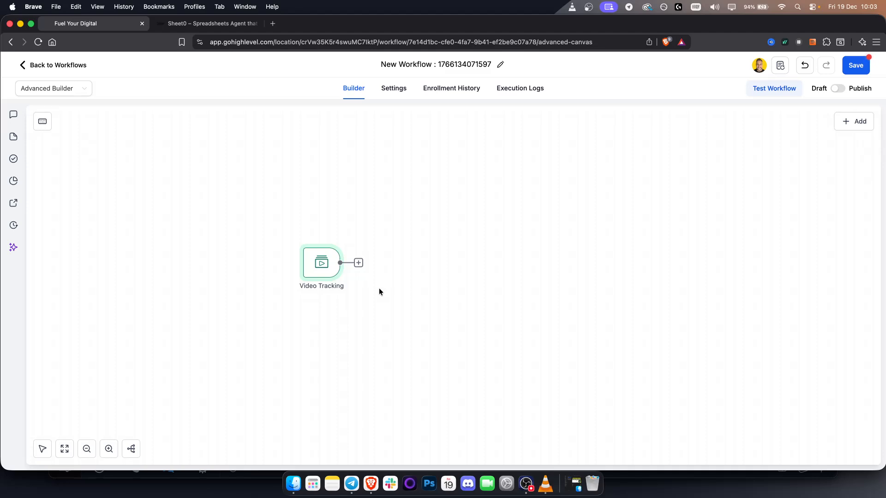
{"action": "left_click_drag", "start_coordinate": [318, 272], "coordinate": [346, 279]}
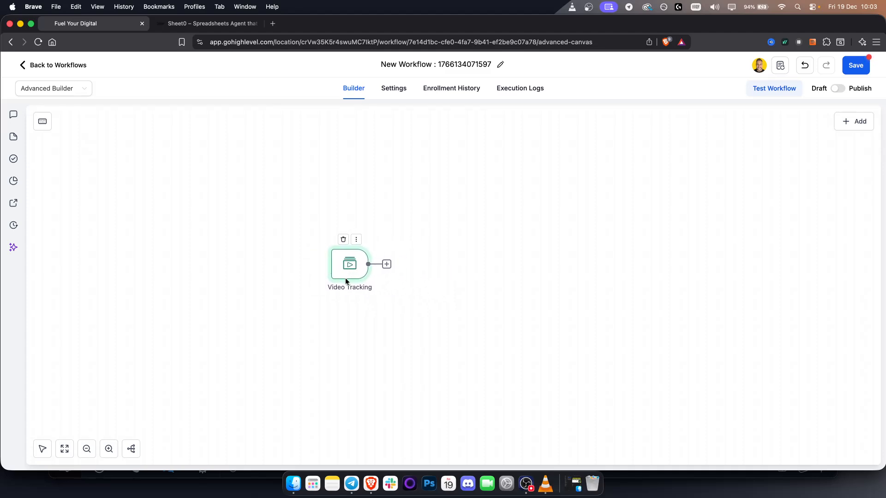